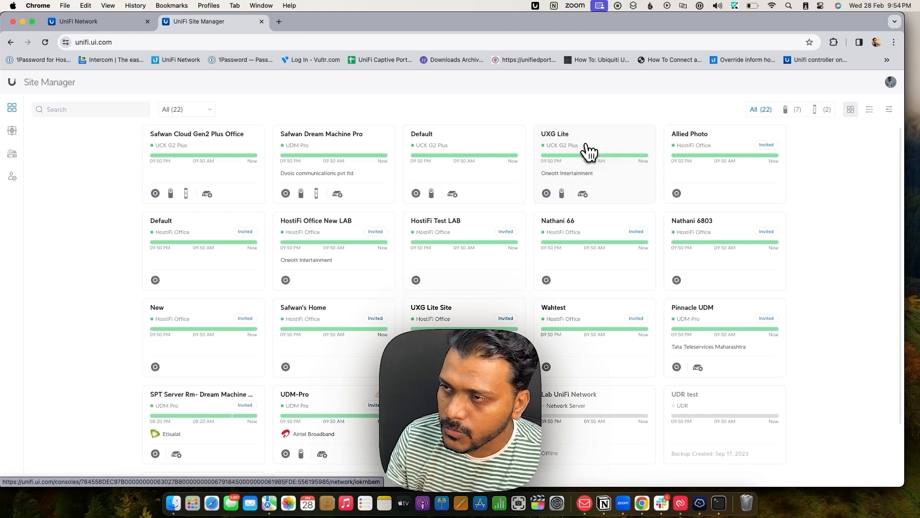
- Open the UXG Lite site and examine its device list alongside the device list on the HostiFi-hosted controller
{"action": "left_click", "coordinate": [588, 153]}
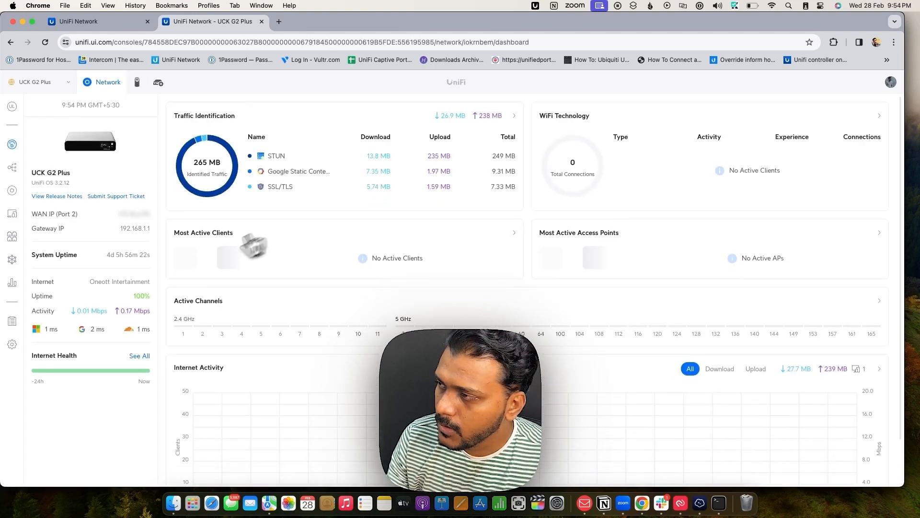
{"action": "left_click", "coordinate": [13, 192]}
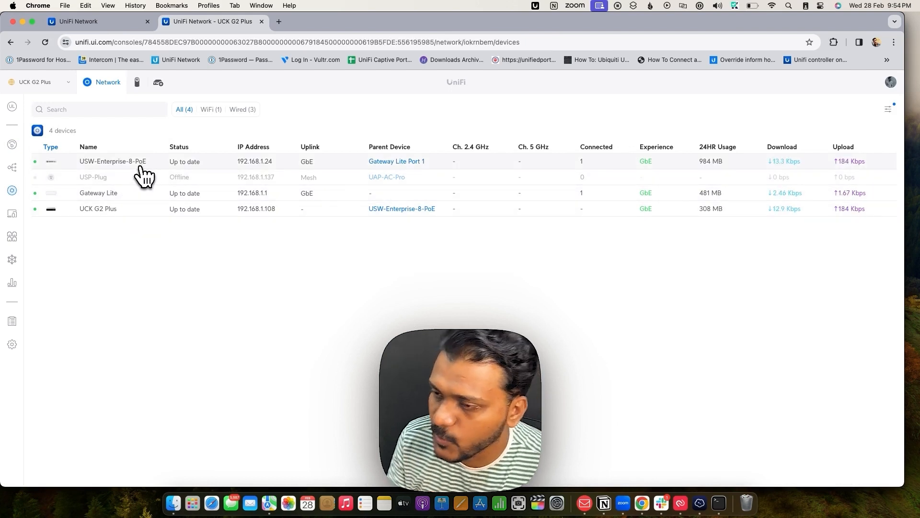
{"action": "left_click", "coordinate": [109, 23]}
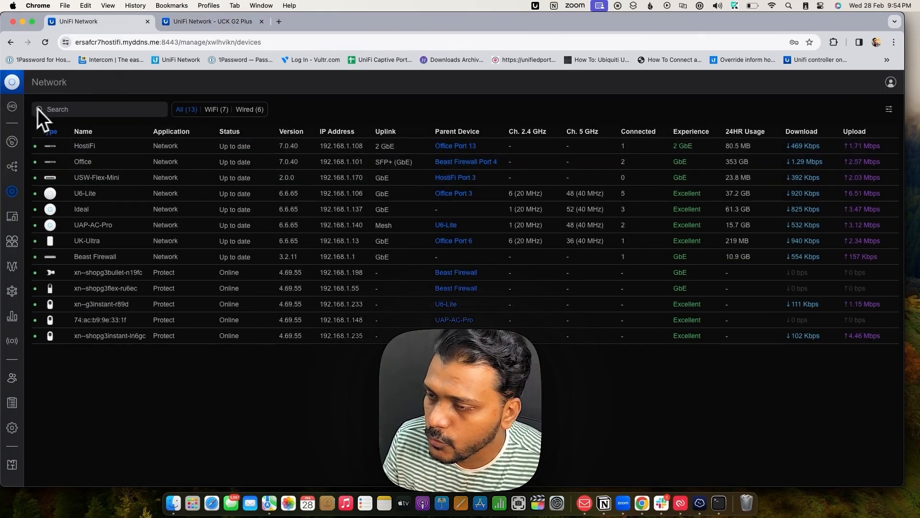
{"action": "left_click", "coordinate": [225, 22]}
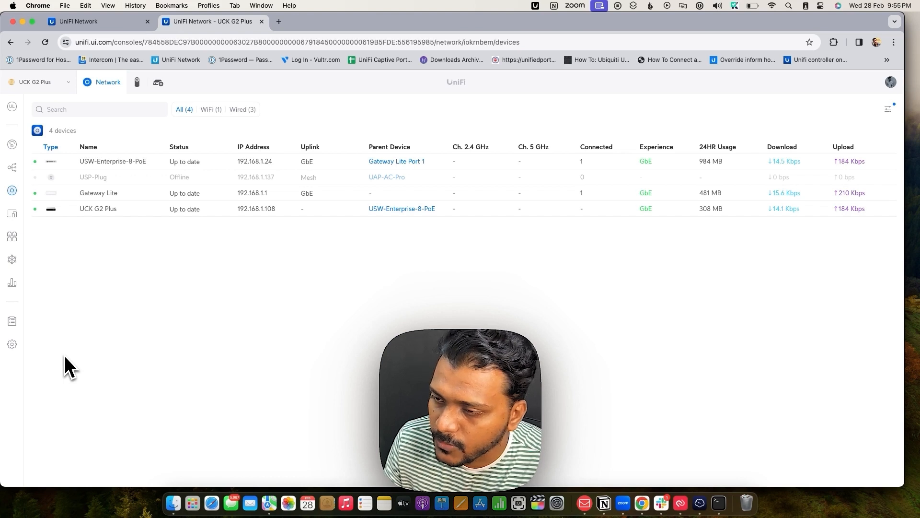
- Export the UXG Lite site from the UCK G2 Plus, download its export file and proceed to device migration
{"action": "left_click", "coordinate": [12, 344]}
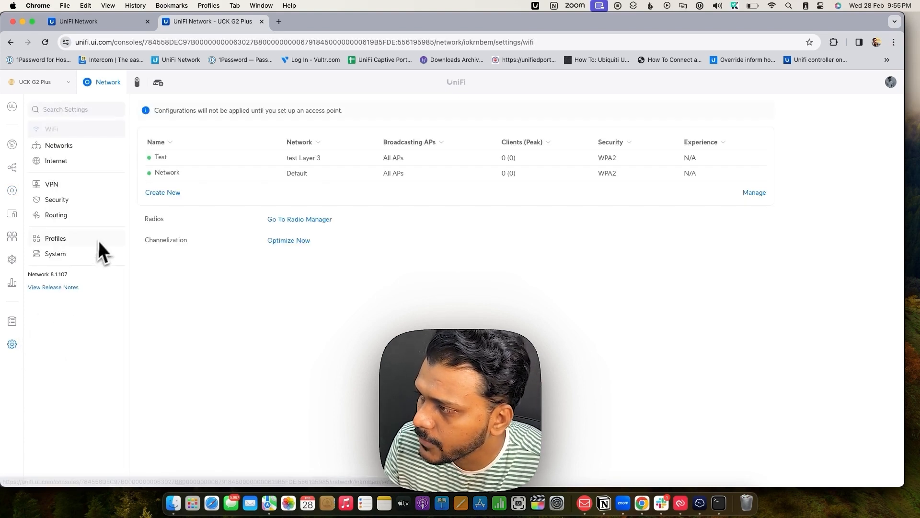
{"action": "left_click", "coordinate": [56, 253]}
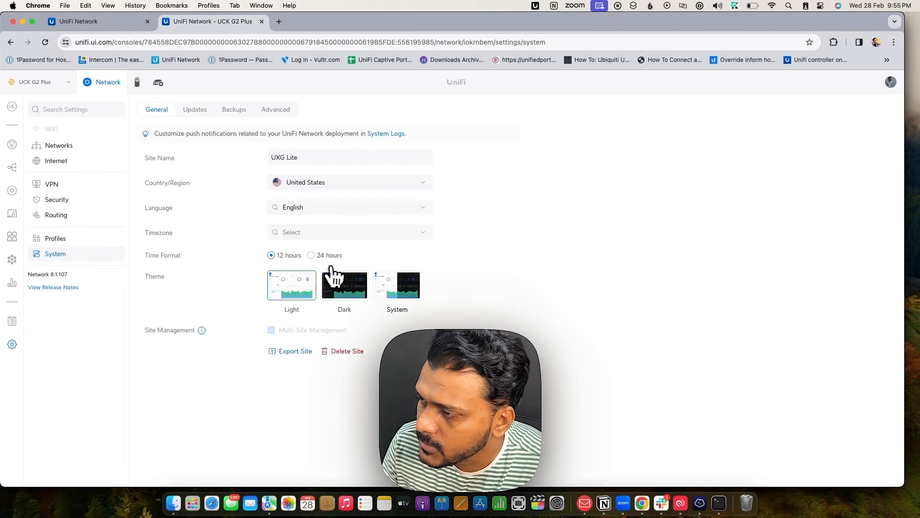
{"action": "left_click", "coordinate": [297, 352]}
{"action": "left_click", "coordinate": [406, 293]}
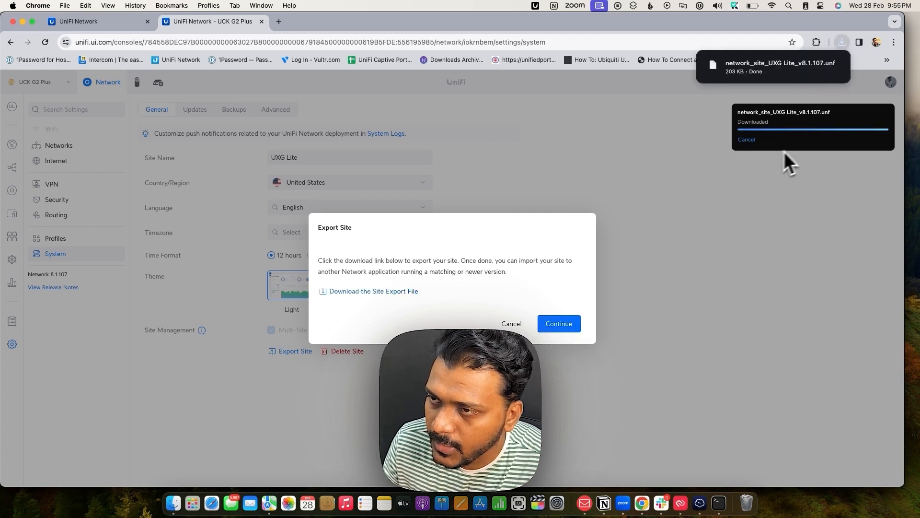
{"action": "left_click", "coordinate": [561, 326]}
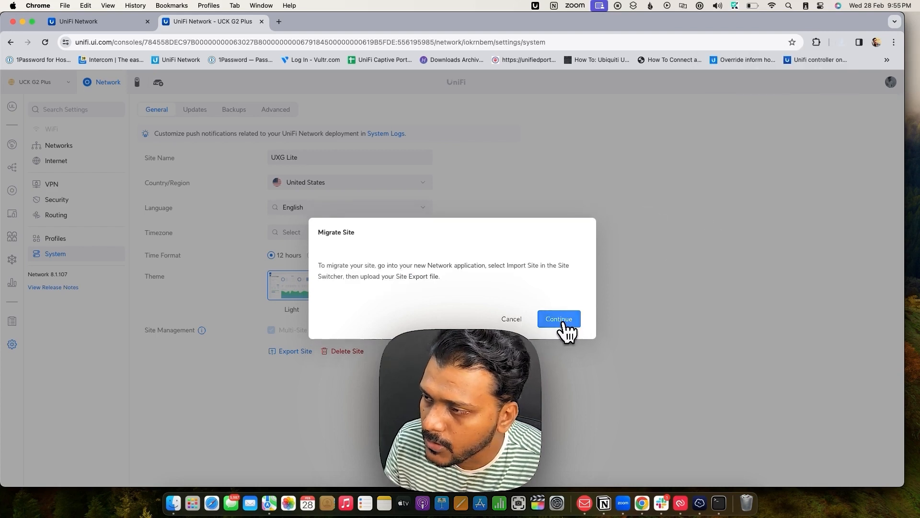
{"action": "left_click", "coordinate": [564, 322]}
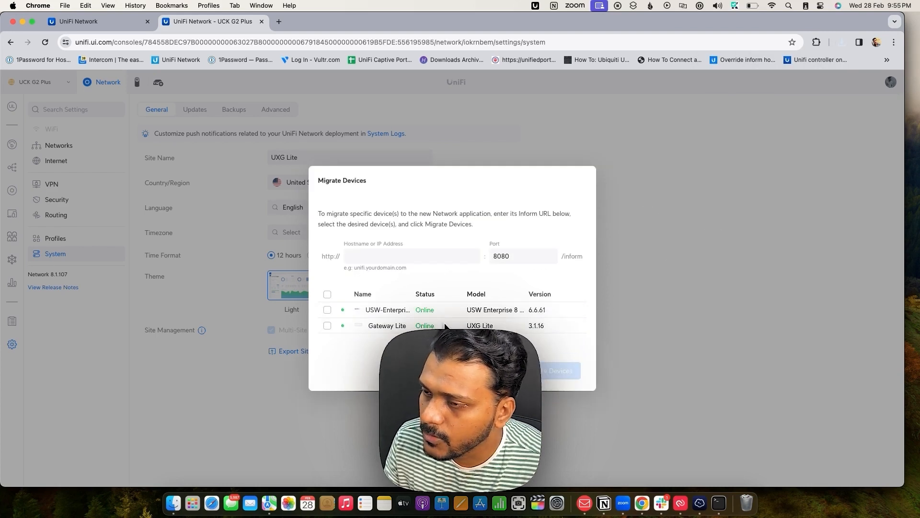
- Start adding a new site on the HostiFi-hosted controller and choose network_site_UXG Lite_v8.1.107.unf as its import file
{"action": "left_click", "coordinate": [112, 26]}
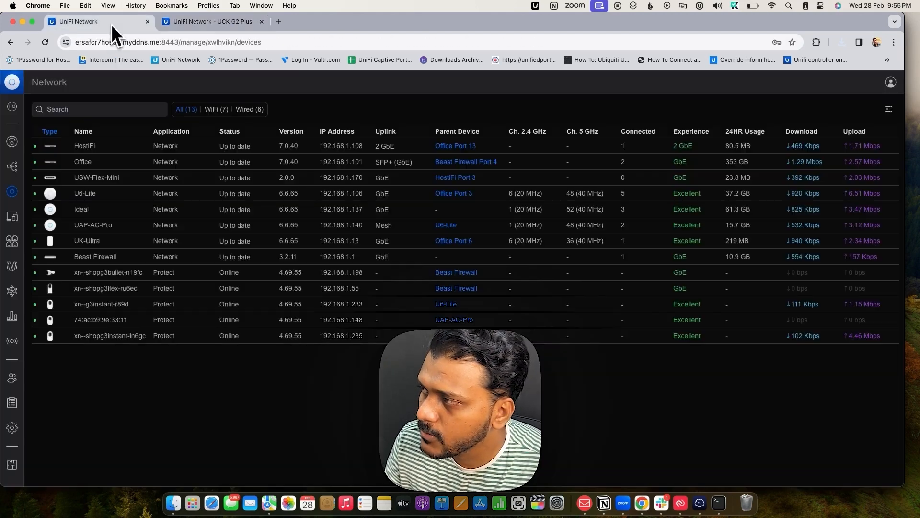
{"action": "left_click", "coordinate": [13, 109]}
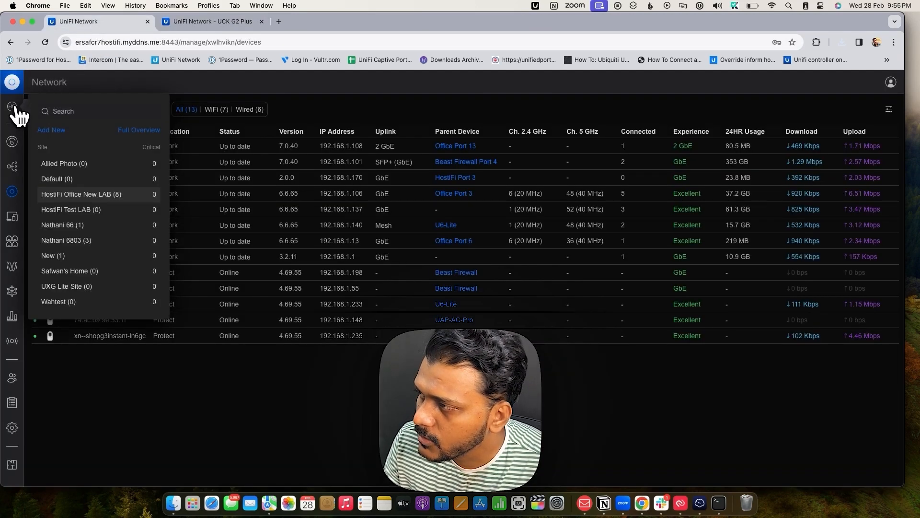
{"action": "left_click", "coordinate": [50, 133]}
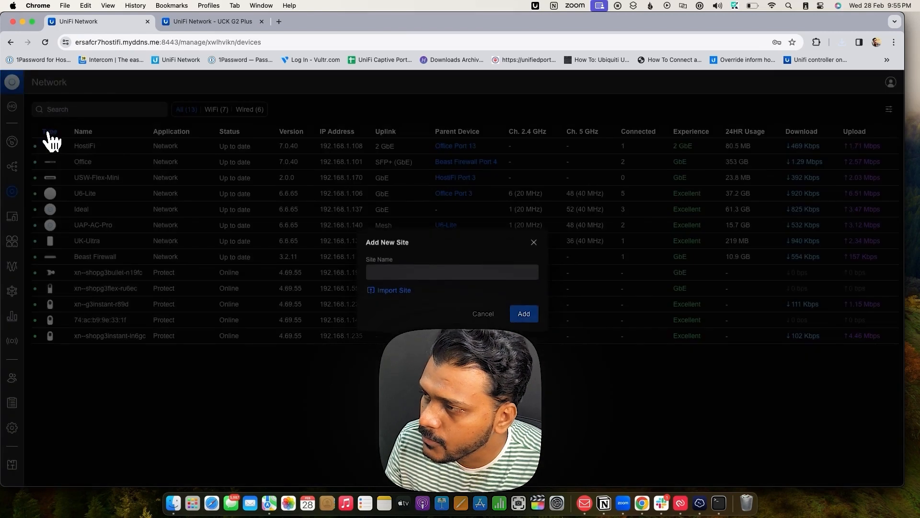
{"action": "left_click", "coordinate": [415, 288]}
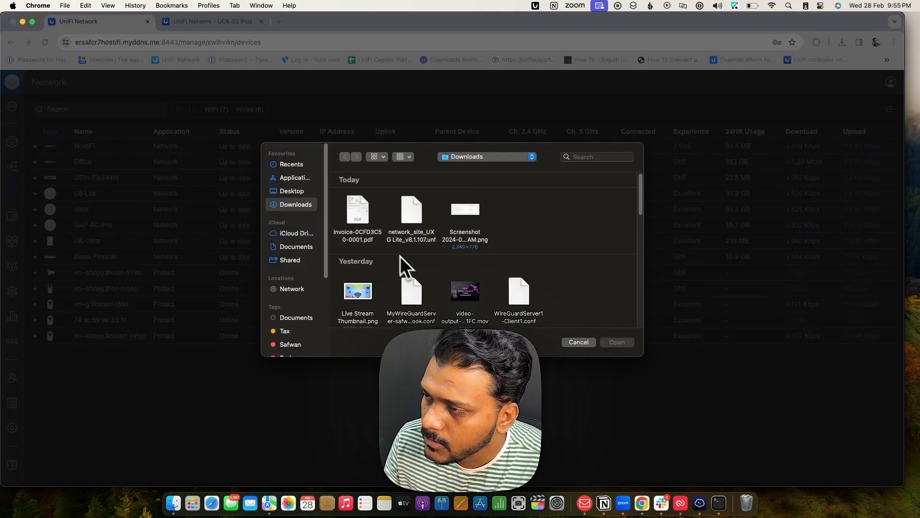
{"action": "left_click", "coordinate": [406, 220]}
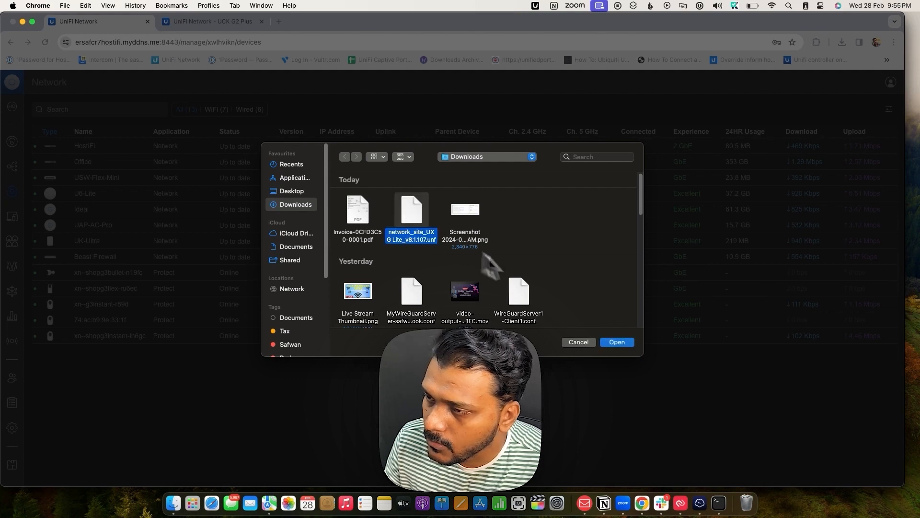
{"action": "left_click", "coordinate": [615, 342]}
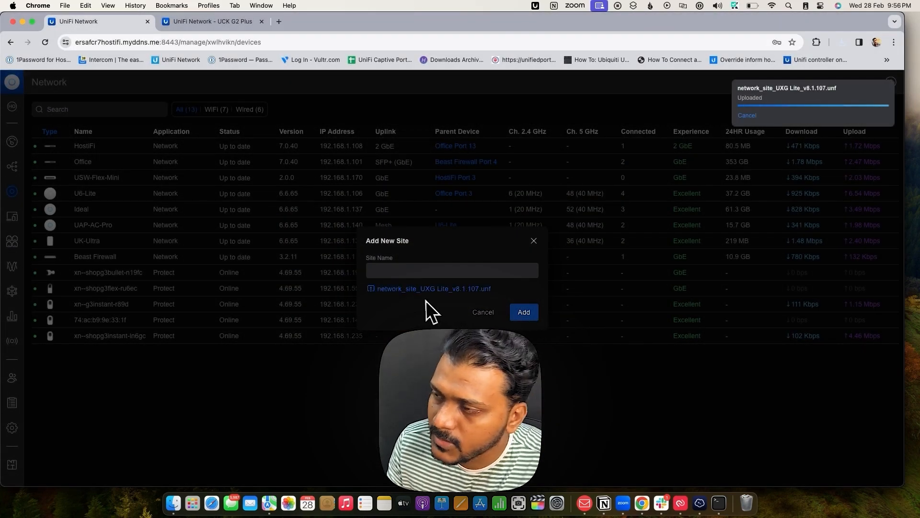
- Add the imported site with the name UXG Lite Site and open it
{"action": "left_click", "coordinate": [406, 273]}
{"action": "type", "text": "UX"}
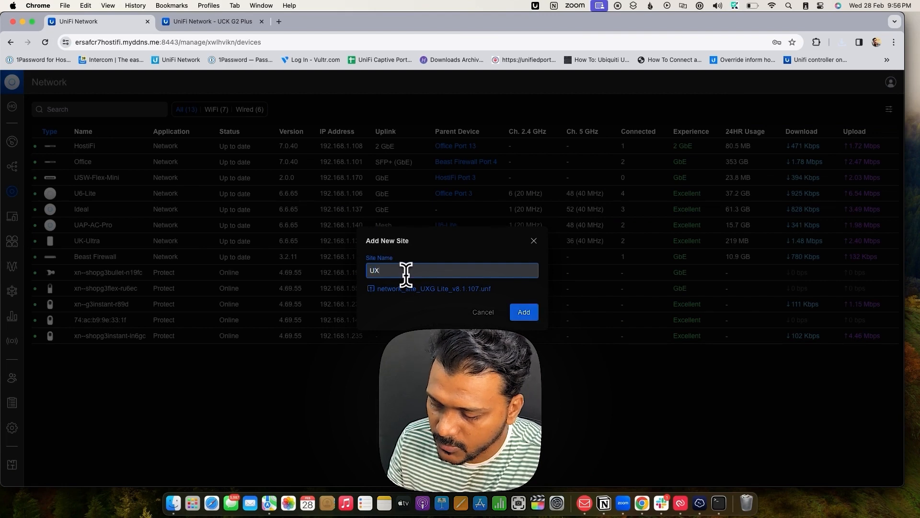
{"action": "type", "text": "G Lite Site"}
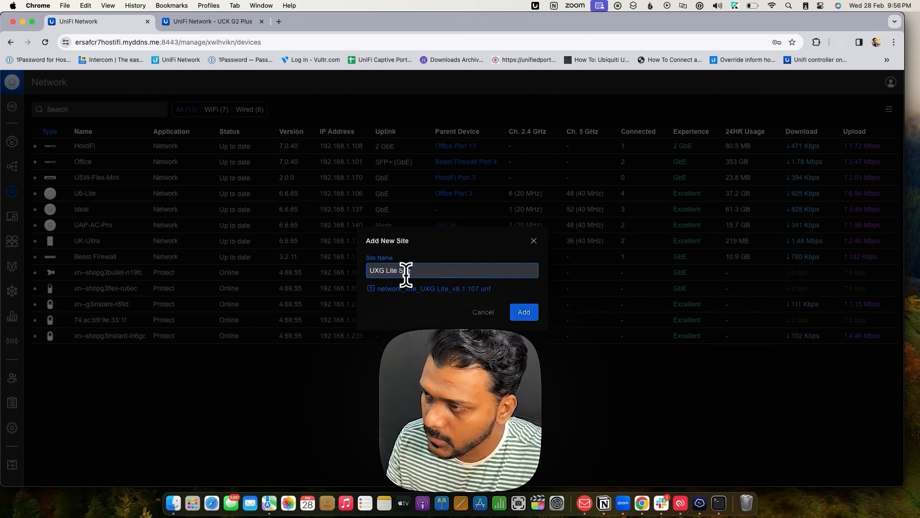
{"action": "left_click", "coordinate": [524, 312]}
{"action": "left_click", "coordinate": [12, 108]}
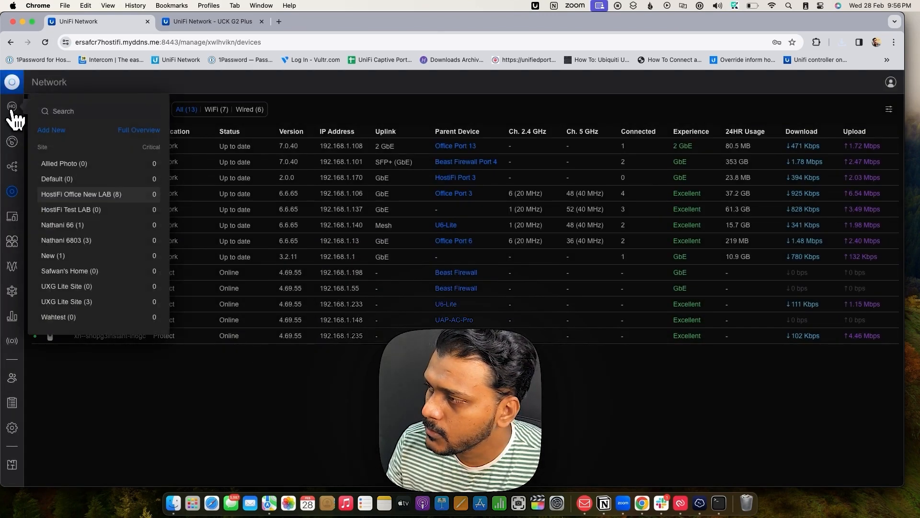
{"action": "left_click", "coordinate": [99, 303]}
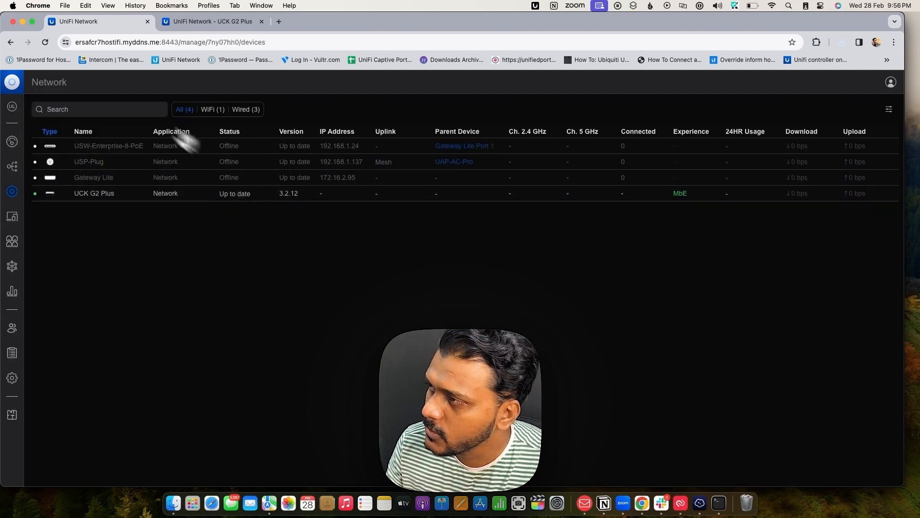
- On the UCK G2 Plus, migrate both listed devices to the inform host ersafcr7hostifi.myddns.me
{"action": "left_click", "coordinate": [208, 24]}
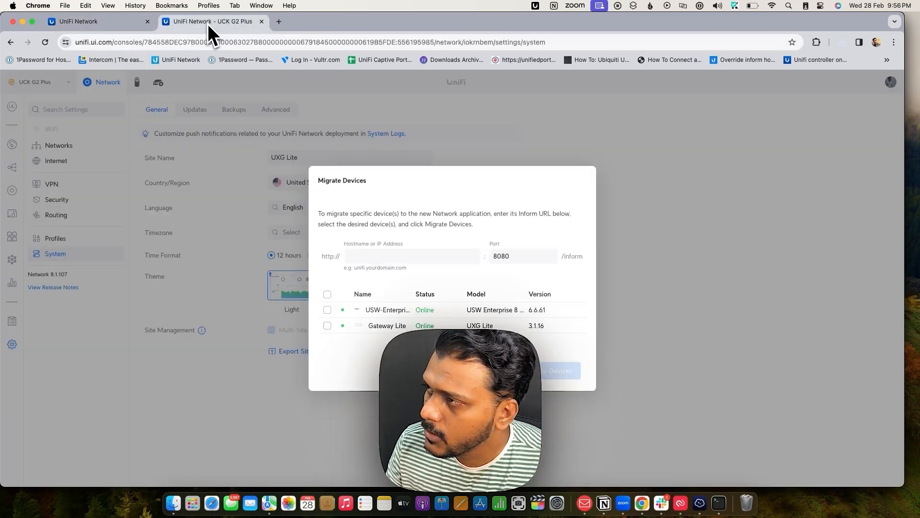
{"action": "left_click", "coordinate": [373, 257]}
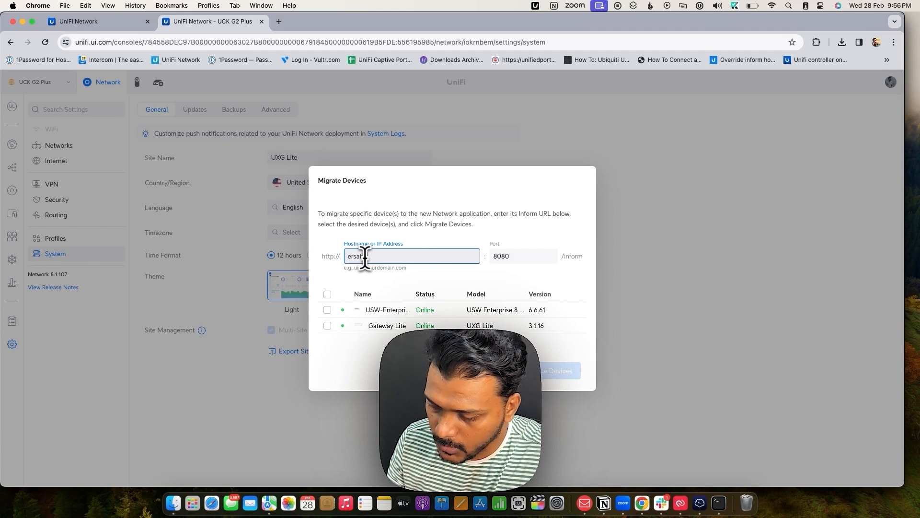
{"action": "type", "text": "-7h"}
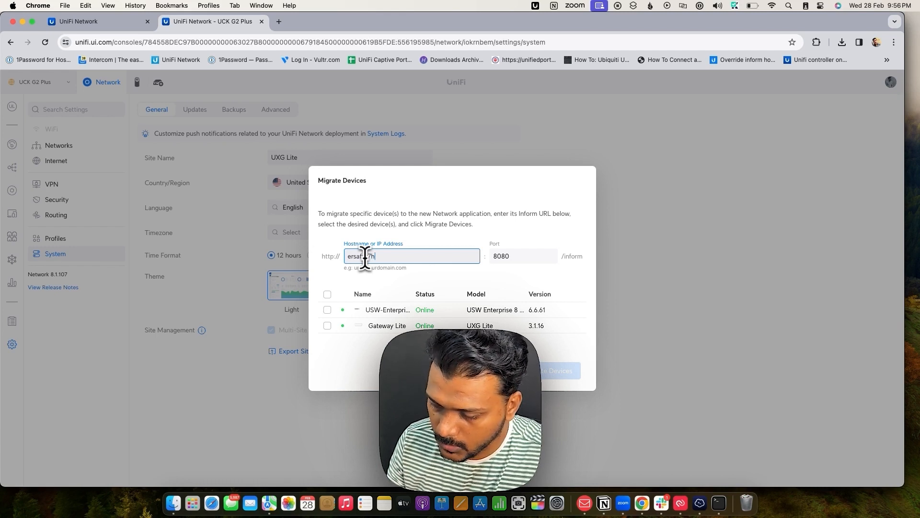
{"action": "type", "text": "ostifi."}
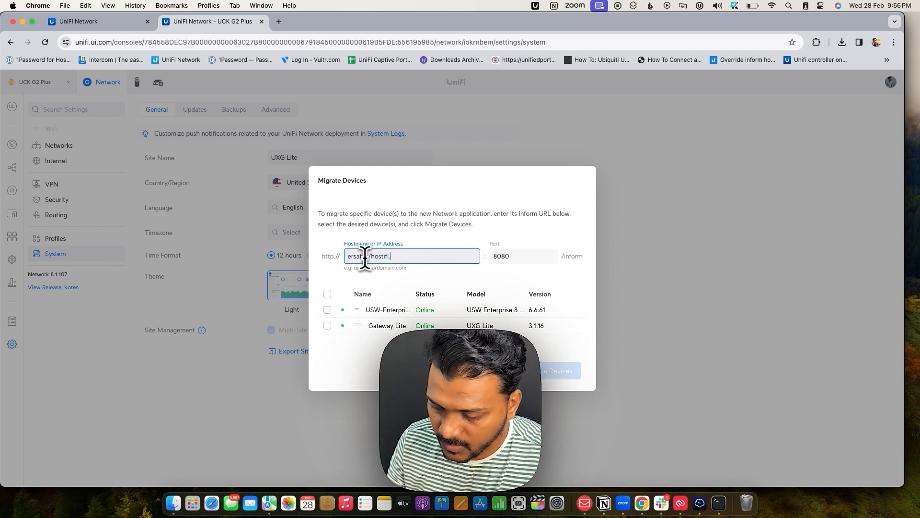
{"action": "type", "text": "my"}
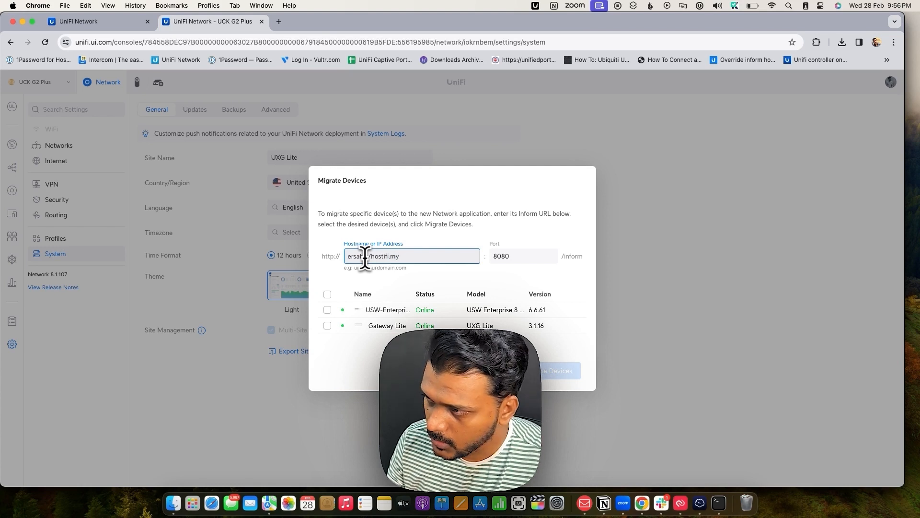
{"action": "type", "text": "d"}
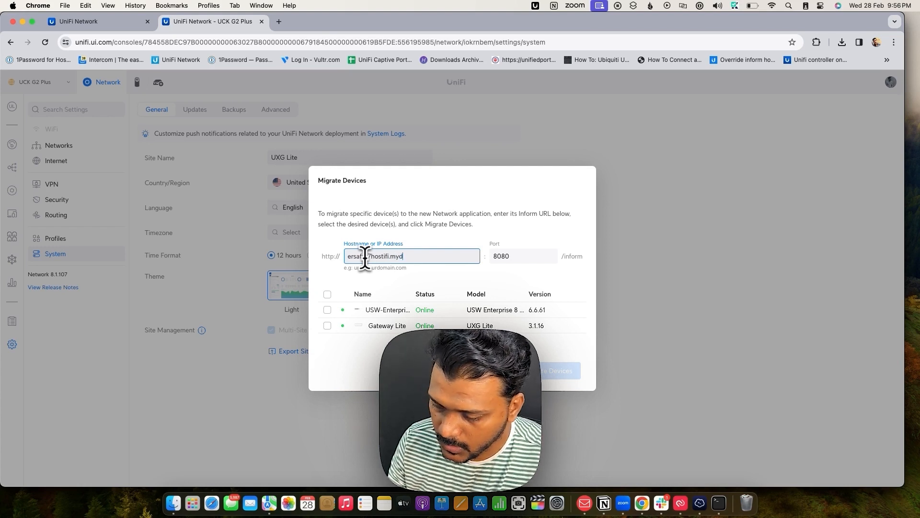
{"action": "type", "text": "dns.me"}
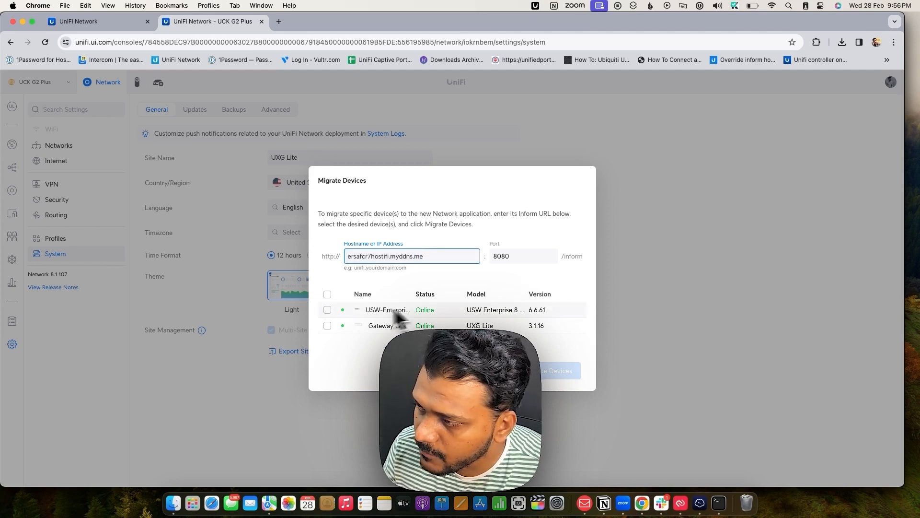
{"action": "left_click", "coordinate": [328, 295]}
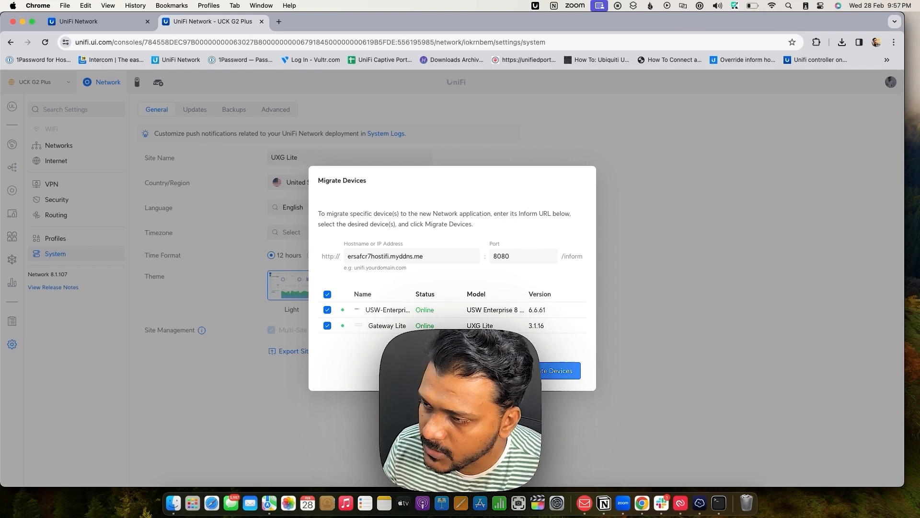
{"action": "left_click", "coordinate": [562, 371]}
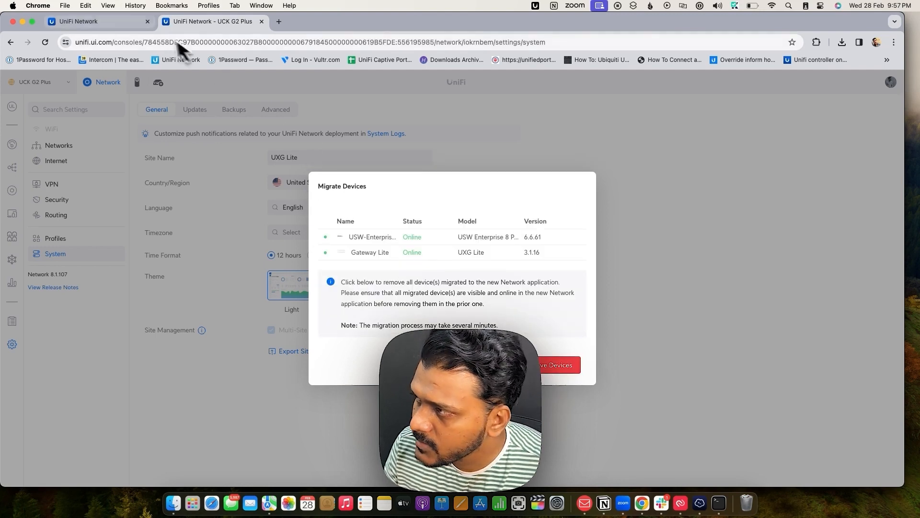
- Check the migrated devices and Gateway Lite's details on the hosted controller against the migration list on the UCK G2 Plus
{"action": "left_click", "coordinate": [120, 26]}
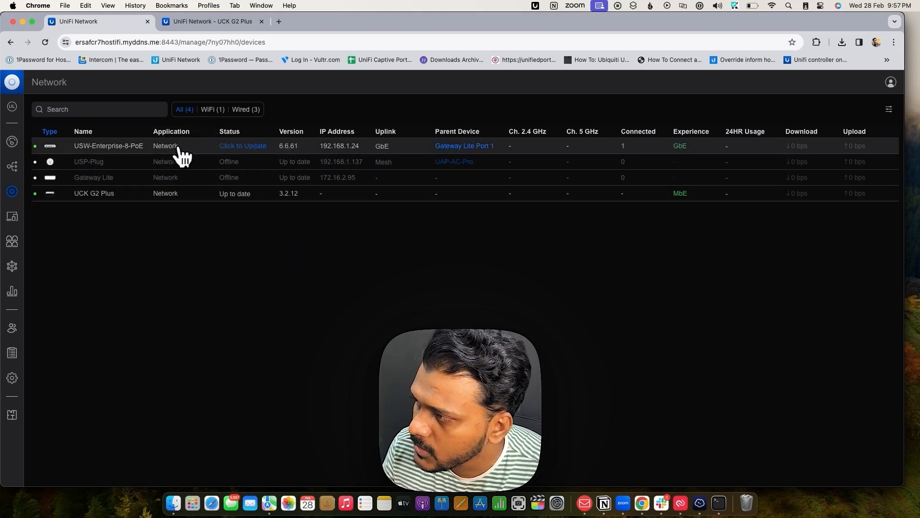
{"action": "left_click", "coordinate": [198, 183]}
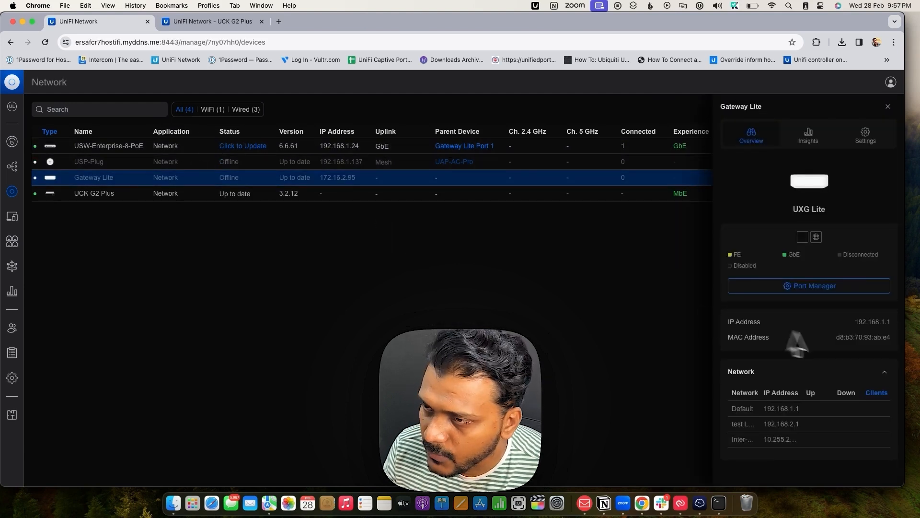
{"action": "left_click", "coordinate": [197, 22]}
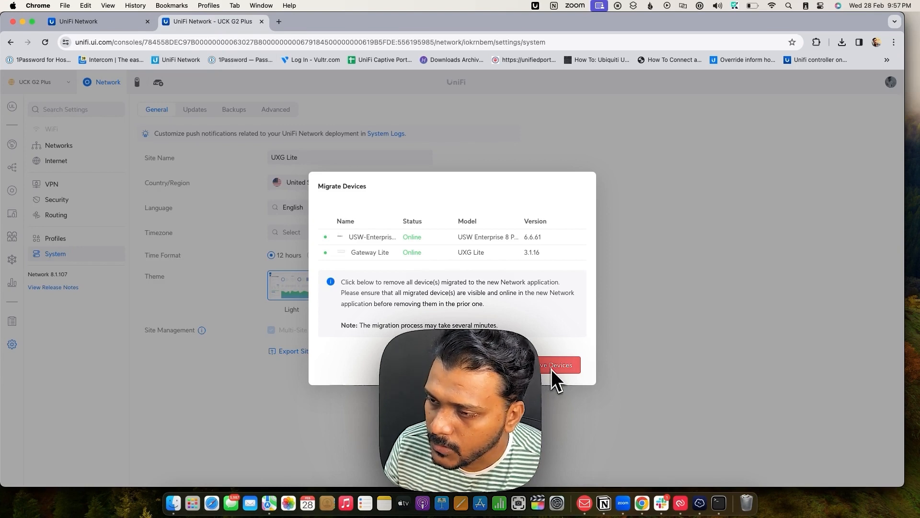
{"action": "left_click", "coordinate": [119, 22]}
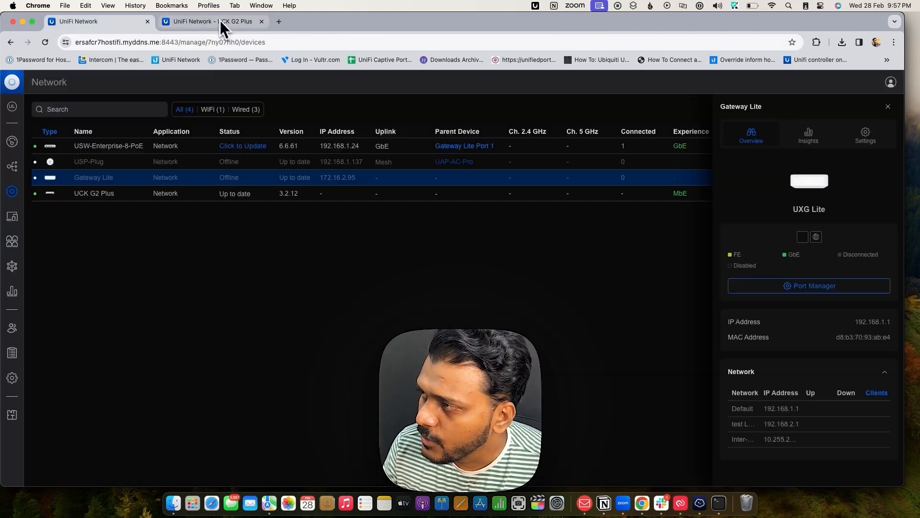
{"action": "left_click", "coordinate": [220, 20]}
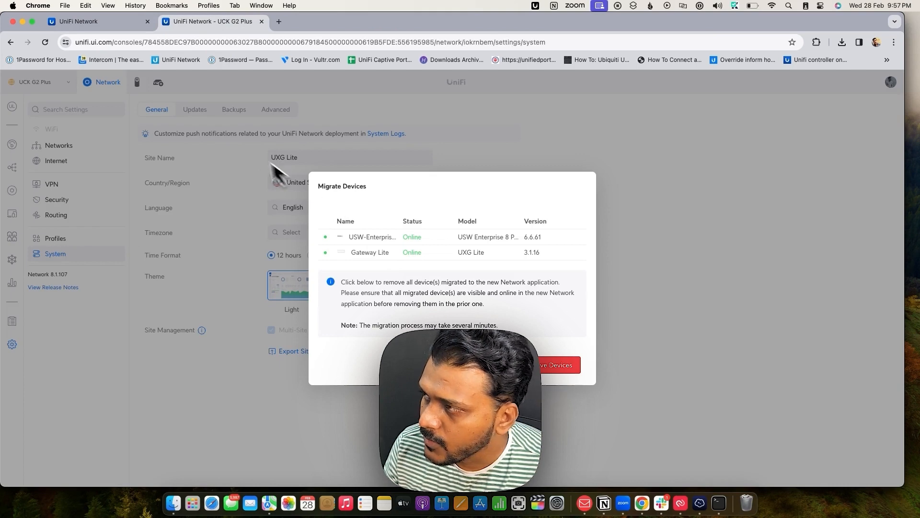
{"action": "left_click", "coordinate": [119, 23]}
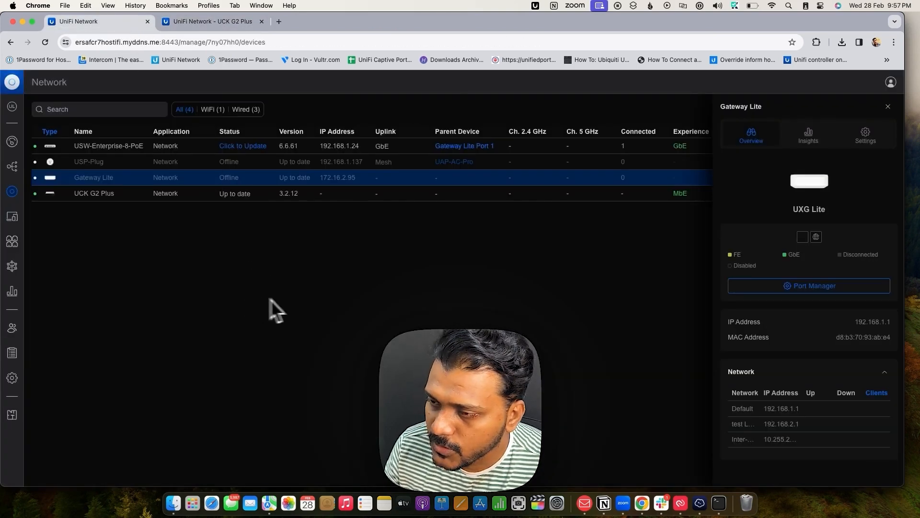
{"action": "left_click", "coordinate": [212, 23]}
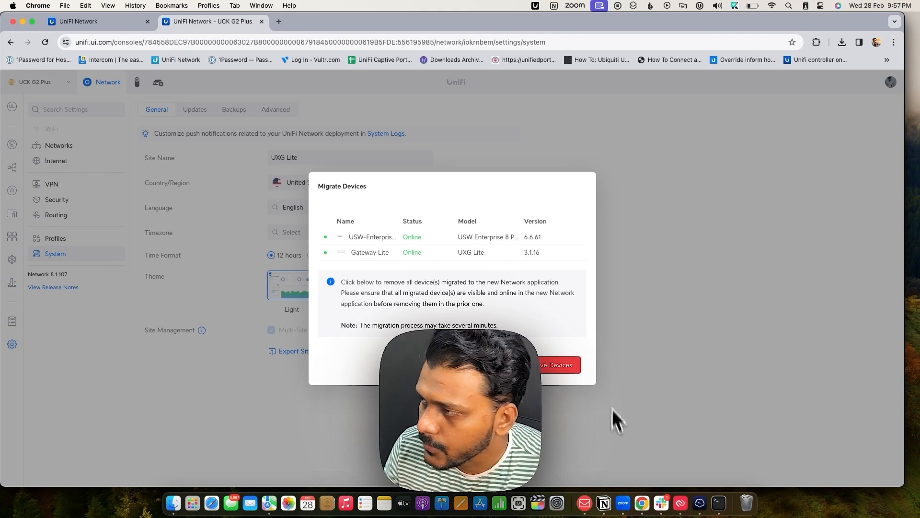
- Check the status of Gateway Lite and the other migrated devices on the hosted controller
{"action": "left_click", "coordinate": [117, 23]}
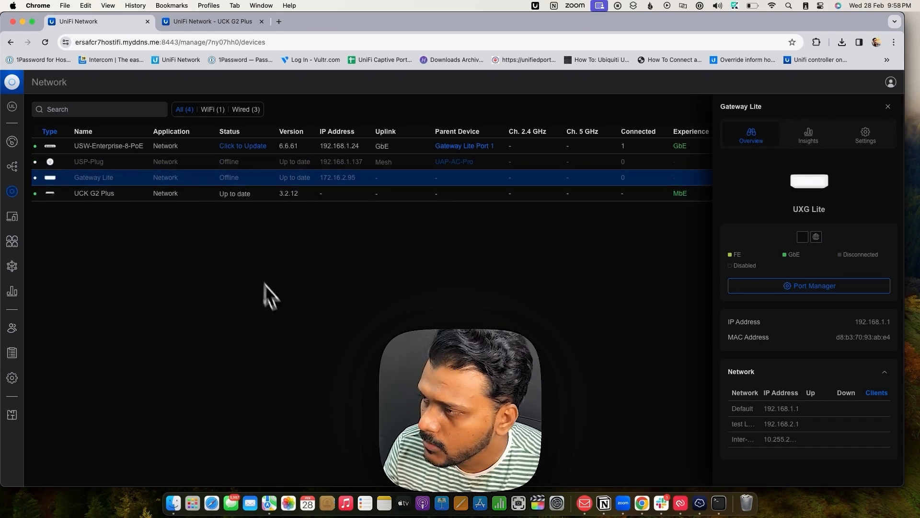
{"action": "left_click", "coordinate": [161, 22]}
{"action": "left_click", "coordinate": [139, 23]}
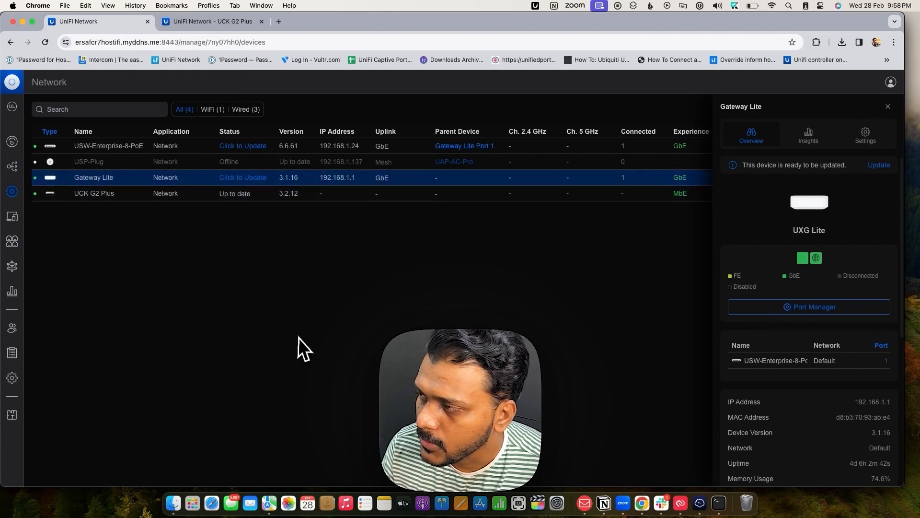
- On the UCK G2 Plus, try to remove both migrated devices through the Migrate Devices dialog, then close it
{"action": "left_click", "coordinate": [228, 26]}
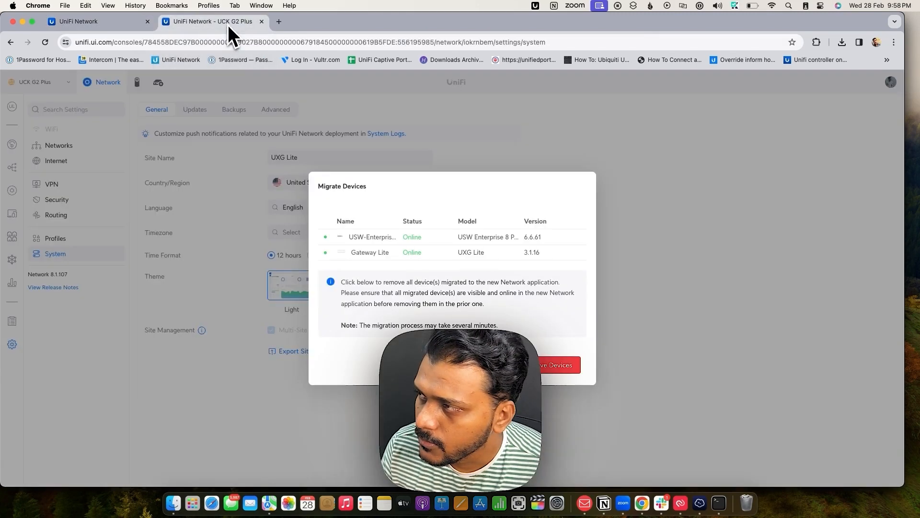
{"action": "left_click", "coordinate": [548, 370]}
{"action": "left_click", "coordinate": [523, 316]}
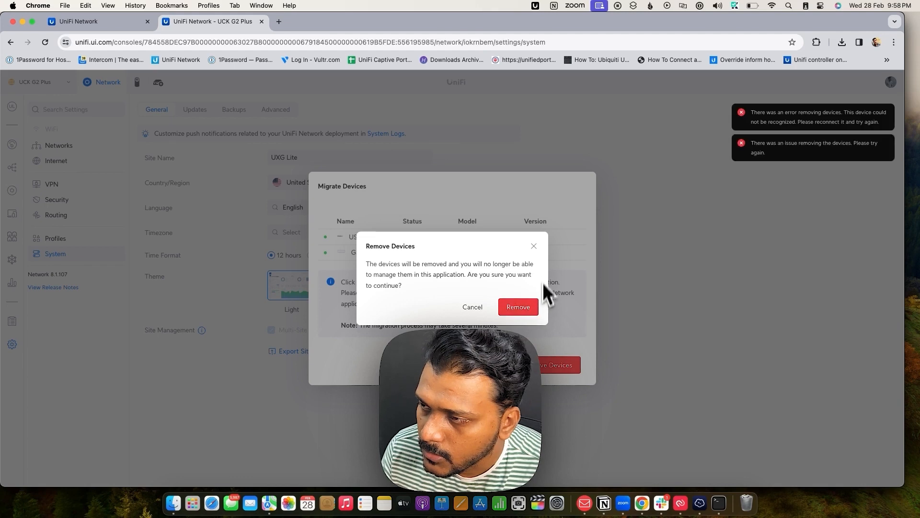
{"action": "left_click", "coordinate": [535, 247]}
{"action": "left_click", "coordinate": [493, 365]}
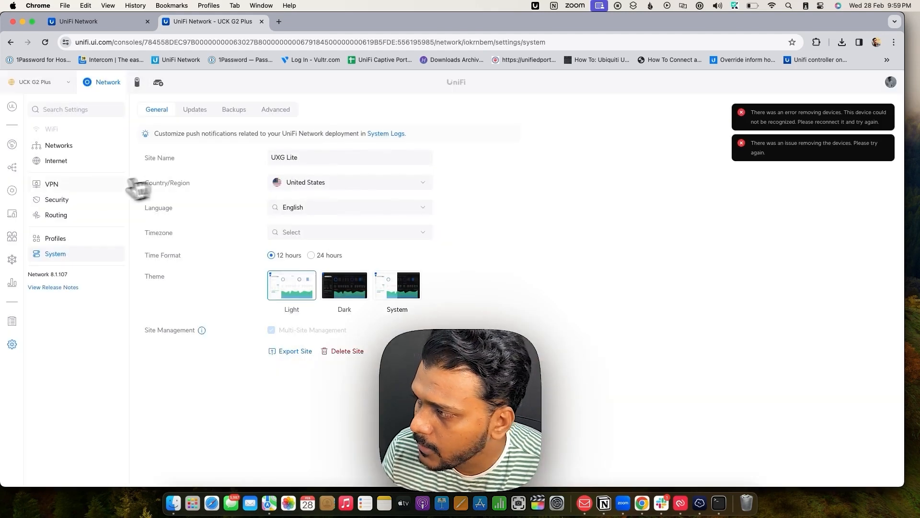
- Try to remove the USW-Enterprise-8-PoE individually from the UCK G2 Plus device list
{"action": "left_click", "coordinate": [12, 190]}
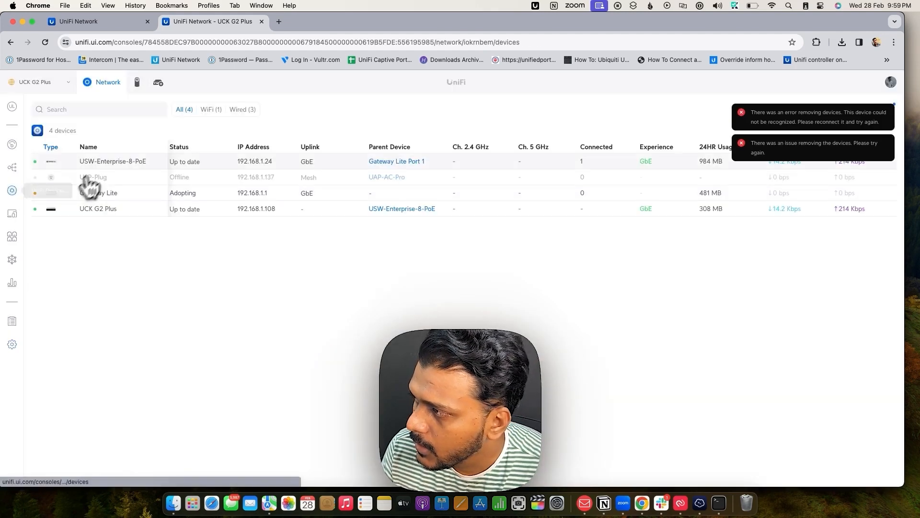
{"action": "left_click", "coordinate": [148, 165]}
{"action": "left_click", "coordinate": [870, 139]}
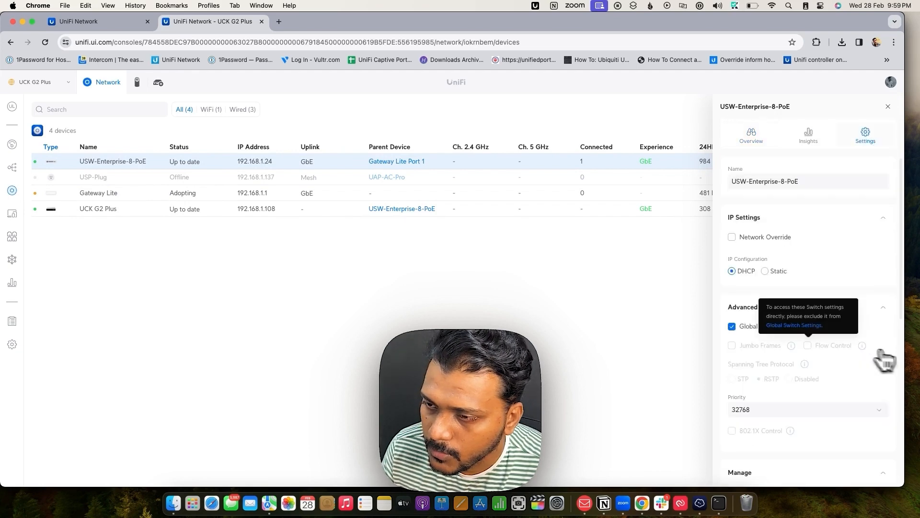
{"action": "scroll", "coordinate": [817, 383], "scroll_direction": "down", "scroll_amount": 10}
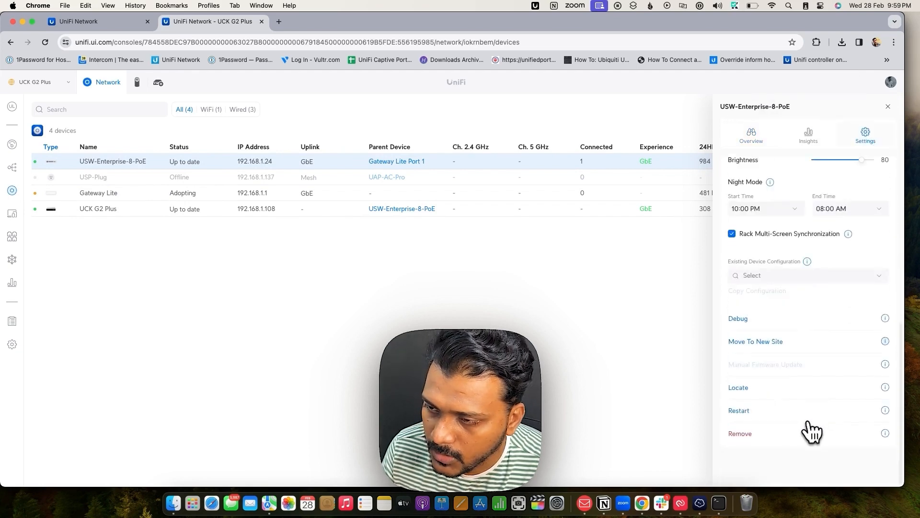
{"action": "left_click", "coordinate": [753, 436]}
{"action": "left_click", "coordinate": [802, 405]}
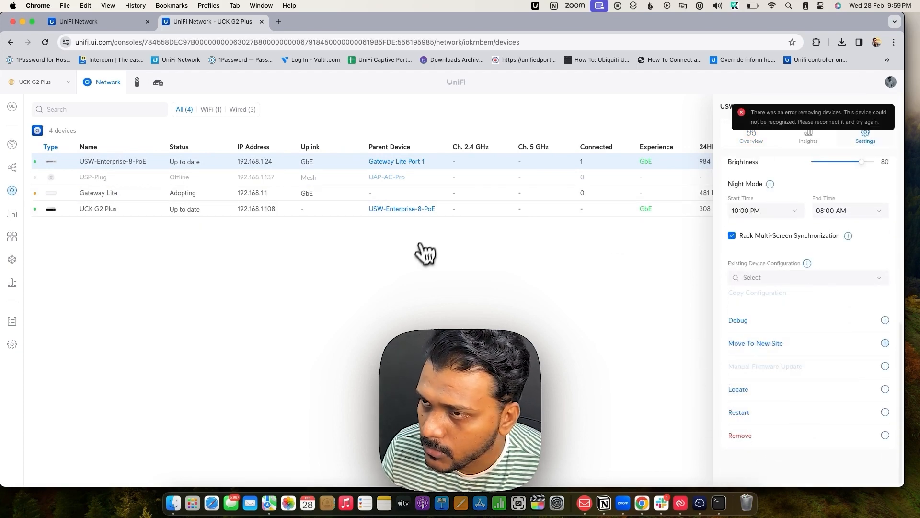
- Reload the UCK G2 Plus device list and compare it with the devices on the hosted controller
{"action": "left_click", "coordinate": [45, 42]}
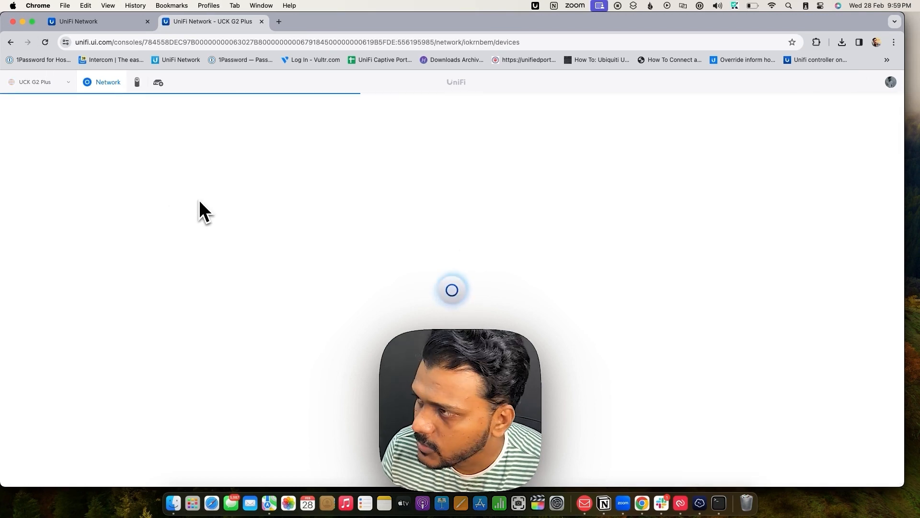
{"action": "left_click", "coordinate": [115, 22]}
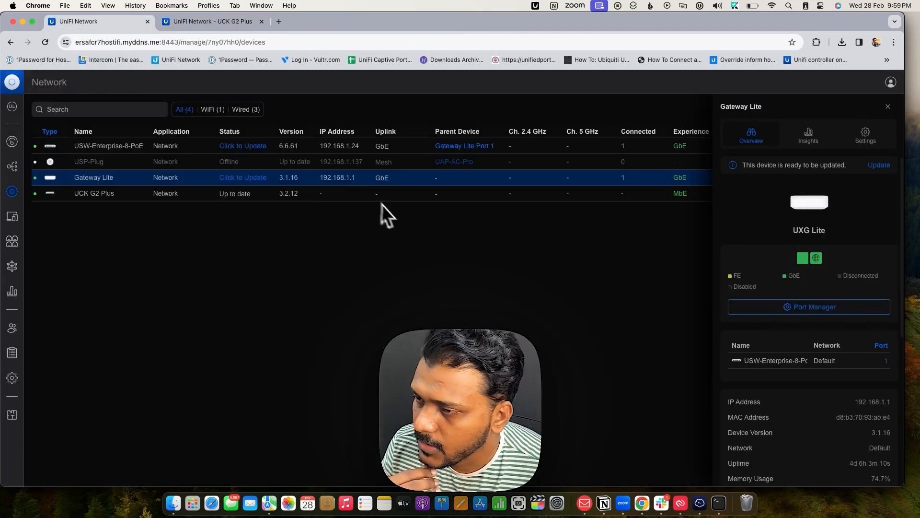
{"action": "left_click", "coordinate": [210, 23]}
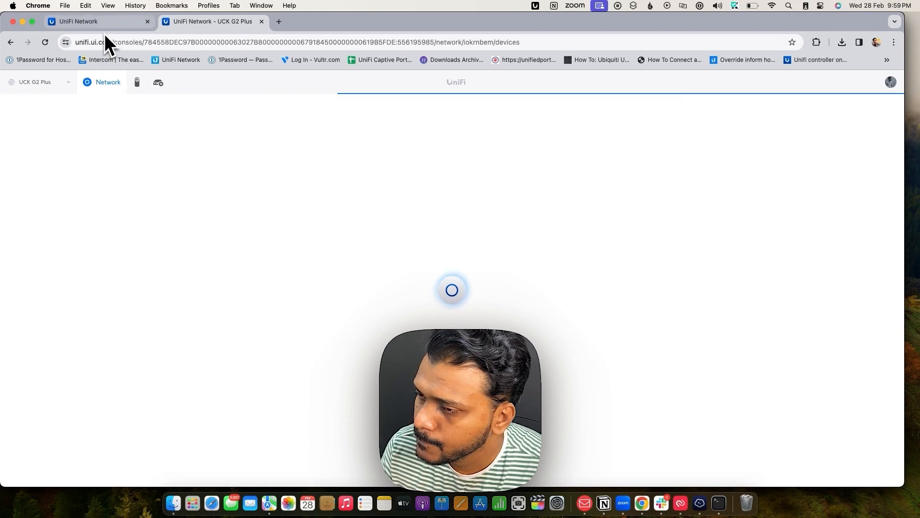
{"action": "left_click", "coordinate": [156, 162]}
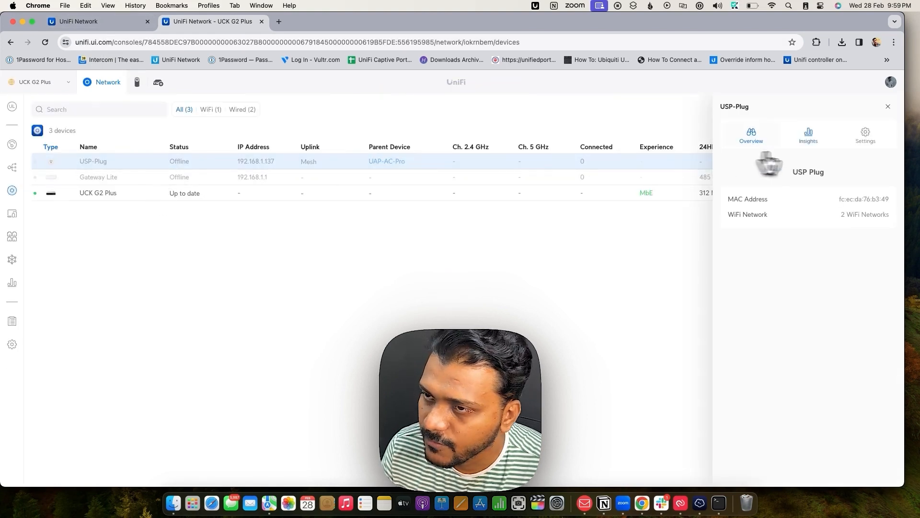
{"action": "left_click", "coordinate": [865, 136]}
{"action": "scroll", "coordinate": [862, 254], "scroll_direction": "down", "scroll_amount": 5}
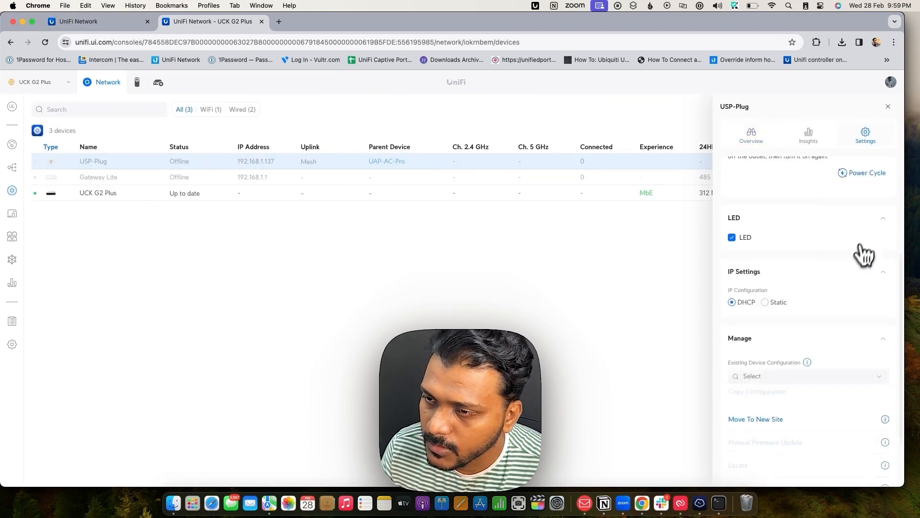
- Remove Gateway Lite from the UCK G2 Plus through its device settings
{"action": "left_click", "coordinate": [239, 180]}
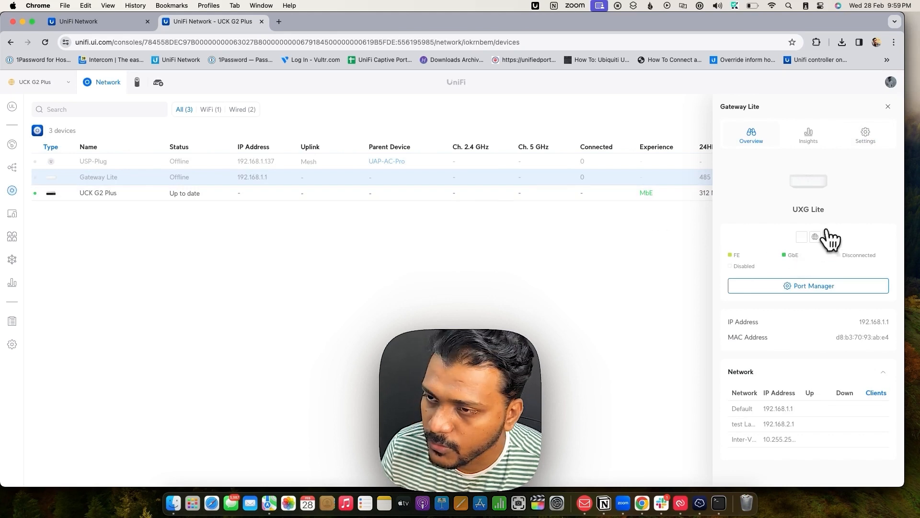
{"action": "left_click", "coordinate": [865, 135]}
{"action": "scroll", "coordinate": [864, 271], "scroll_direction": "down", "scroll_amount": 5}
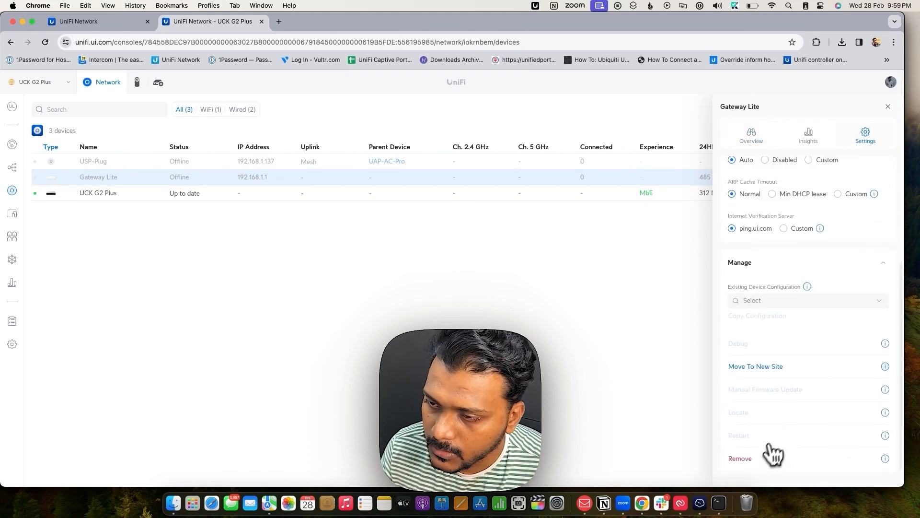
{"action": "left_click", "coordinate": [748, 458]}
{"action": "left_click", "coordinate": [805, 427]}
- Remove the offline USP-Plug from the UCK G2 Plus through its device settings
{"action": "left_click", "coordinate": [242, 163]}
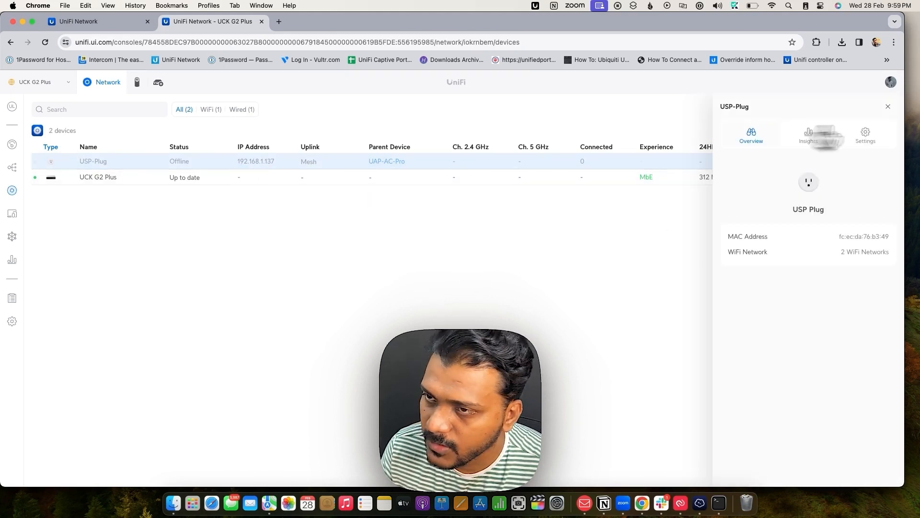
{"action": "left_click", "coordinate": [865, 136]}
{"action": "scroll", "coordinate": [853, 326], "scroll_direction": "down", "scroll_amount": 5}
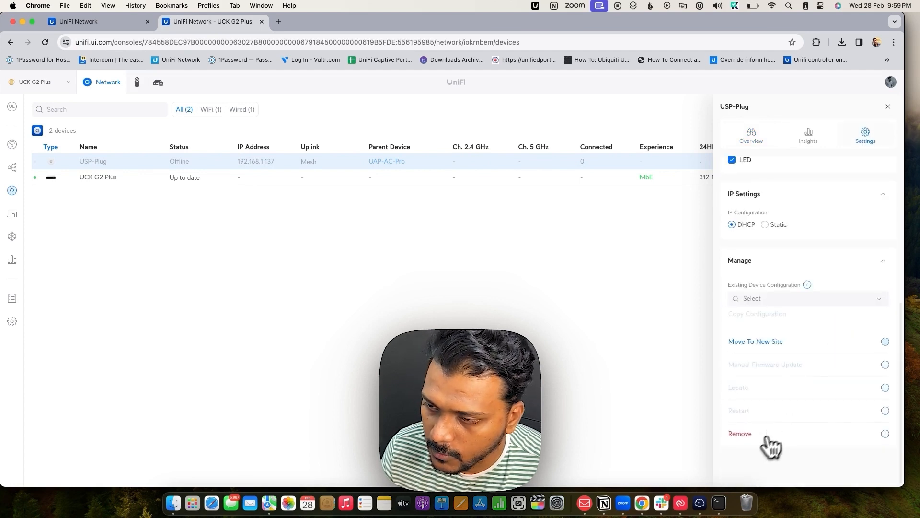
{"action": "left_click", "coordinate": [750, 435]}
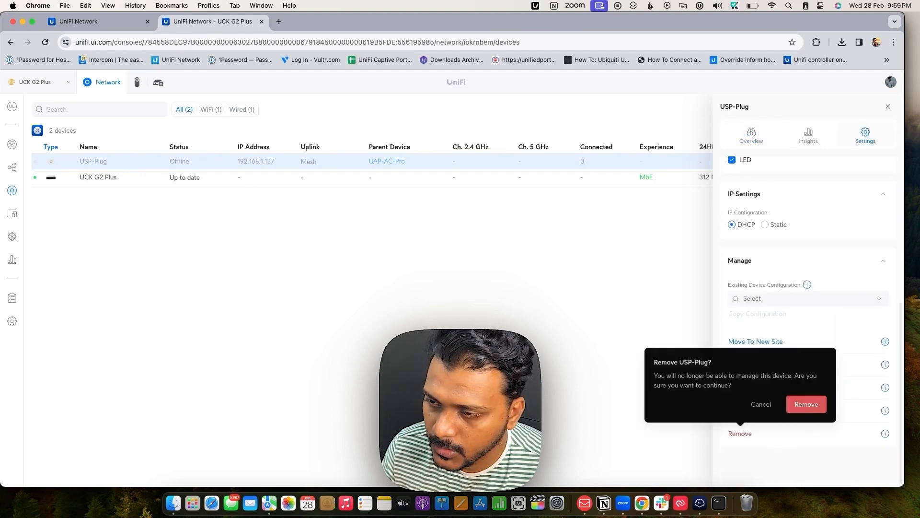
{"action": "left_click", "coordinate": [806, 404]}
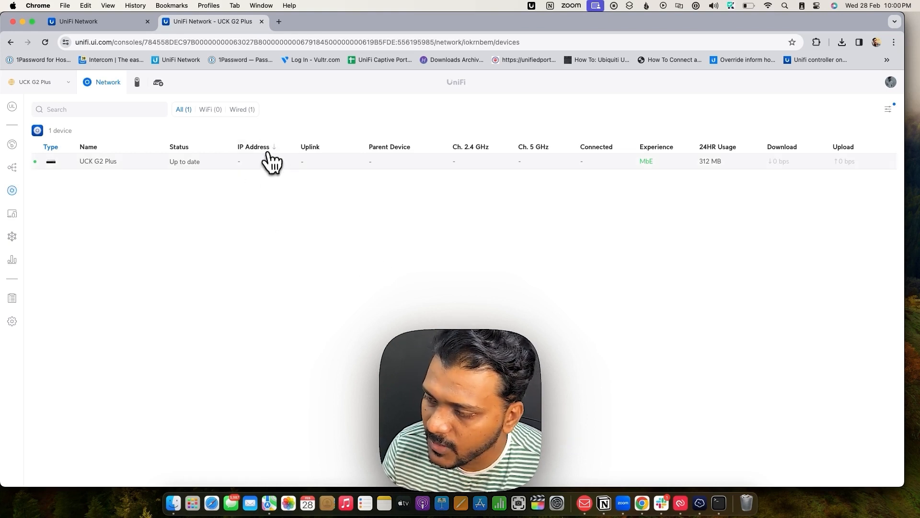
- Return to the hosted controller and reload its device list to check the migrated devices
{"action": "left_click", "coordinate": [111, 24]}
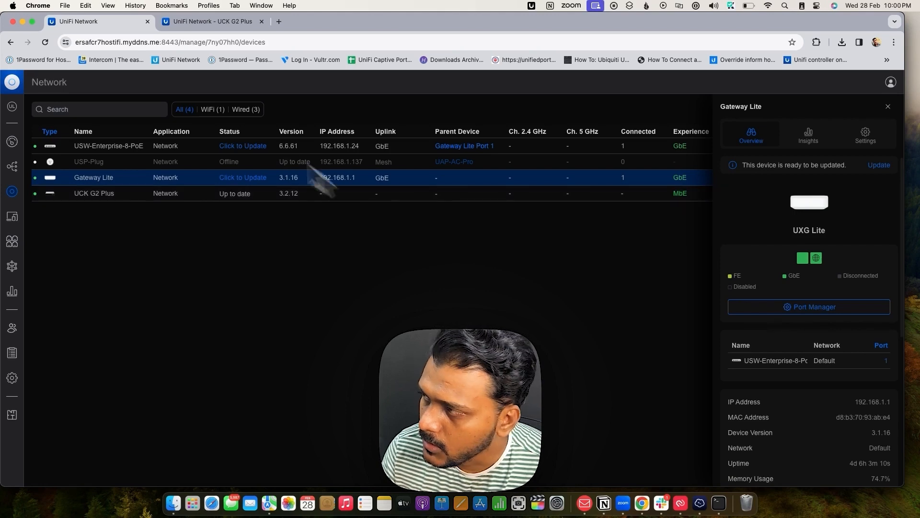
{"action": "left_click", "coordinate": [48, 43]}
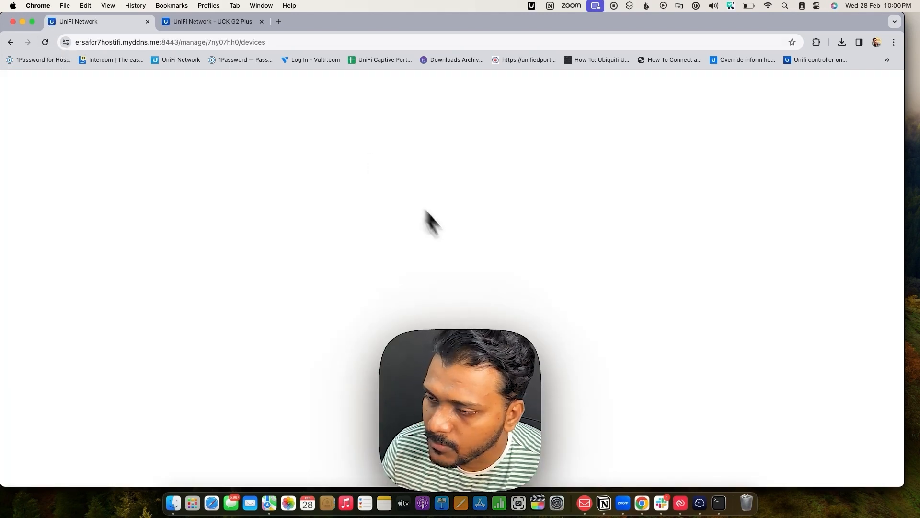